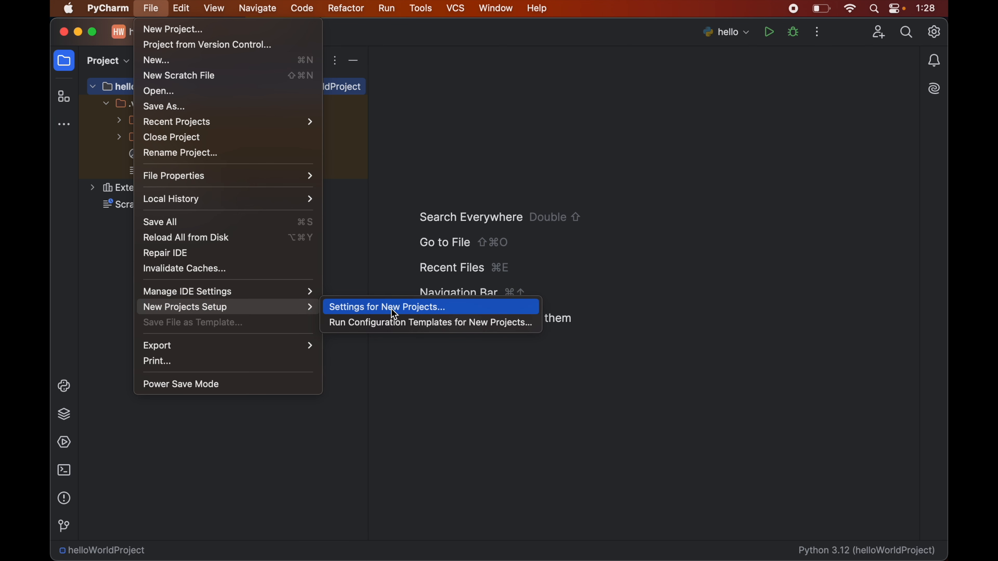
Step: Open the Python interpreter settings for new projects and select the Python 3.12 (helloWorldProject) interpreter
{"action": "left_click", "coordinate": [409, 313]}
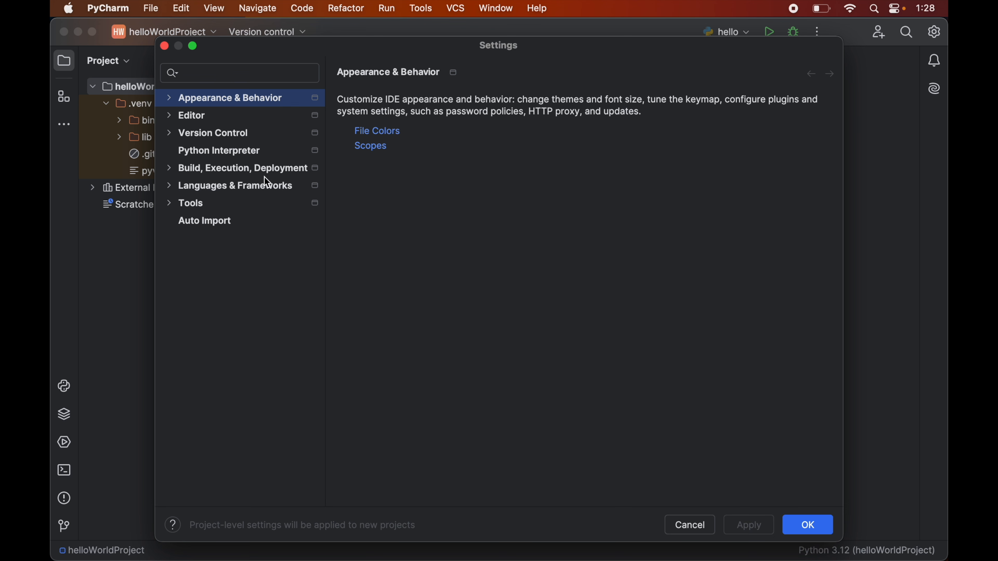
{"action": "left_click", "coordinate": [243, 151]}
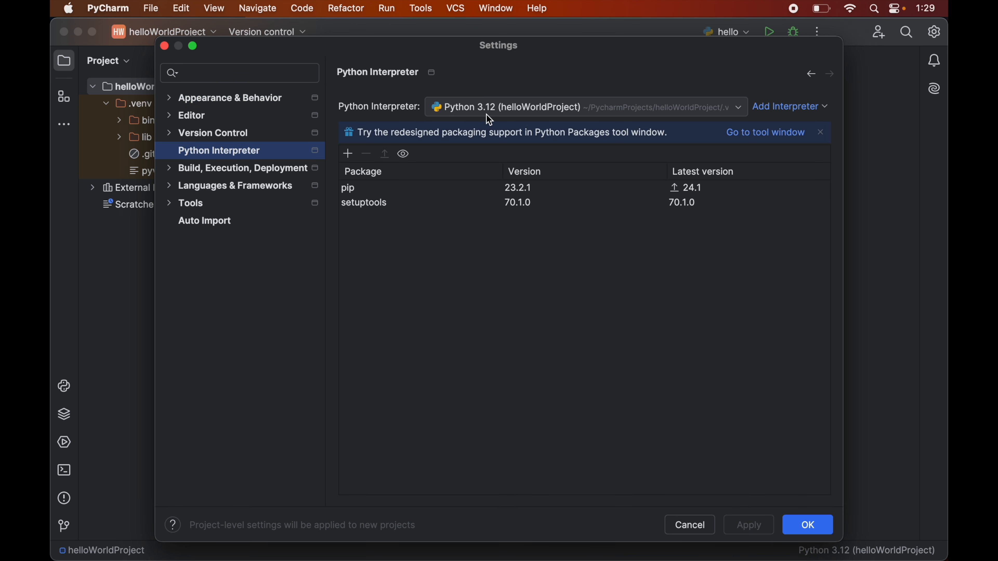
{"action": "left_click", "coordinate": [508, 113]}
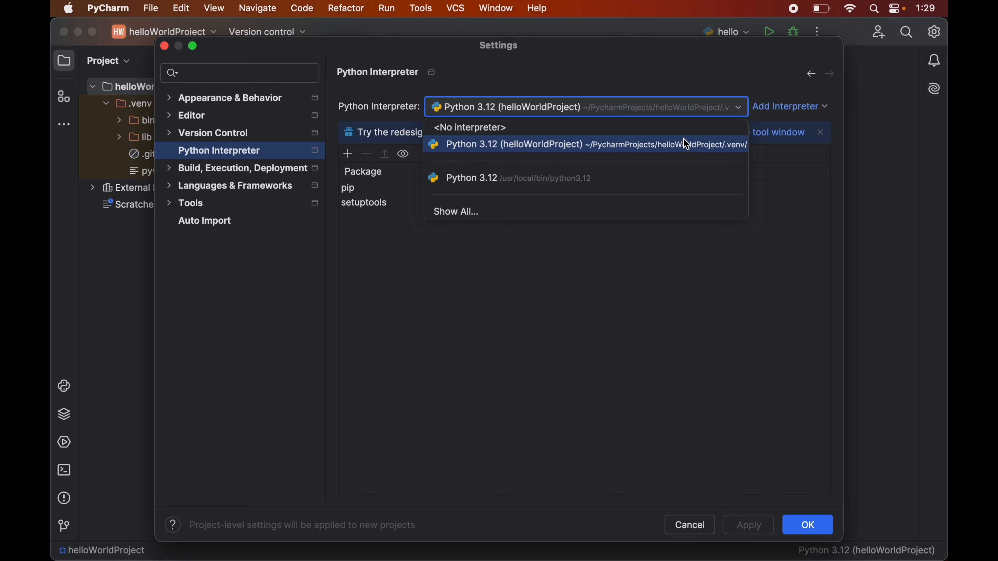
{"action": "left_click", "coordinate": [680, 147]}
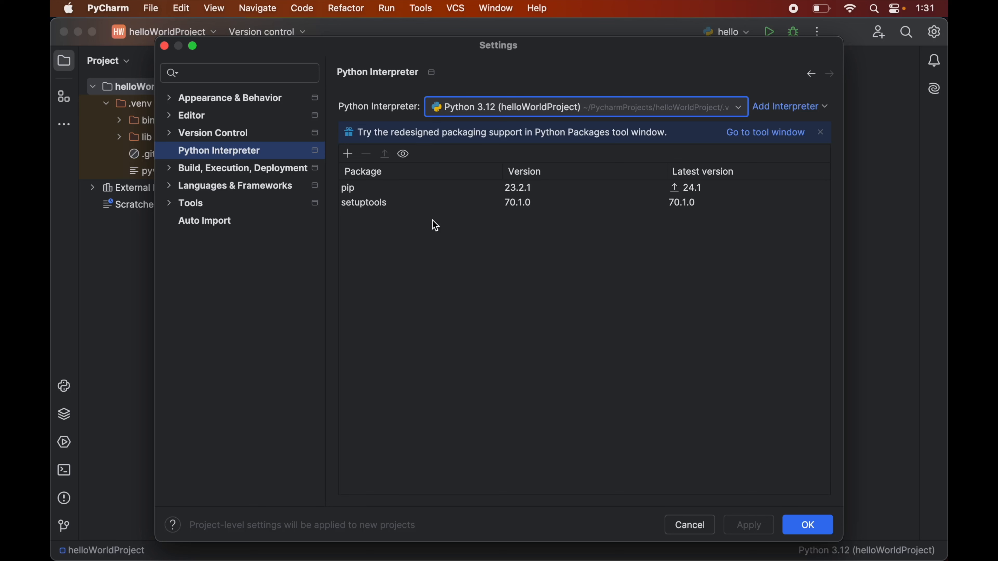
Step: Install the gensim package into the selected interpreter and confirm the settings
{"action": "left_click", "coordinate": [348, 154]}
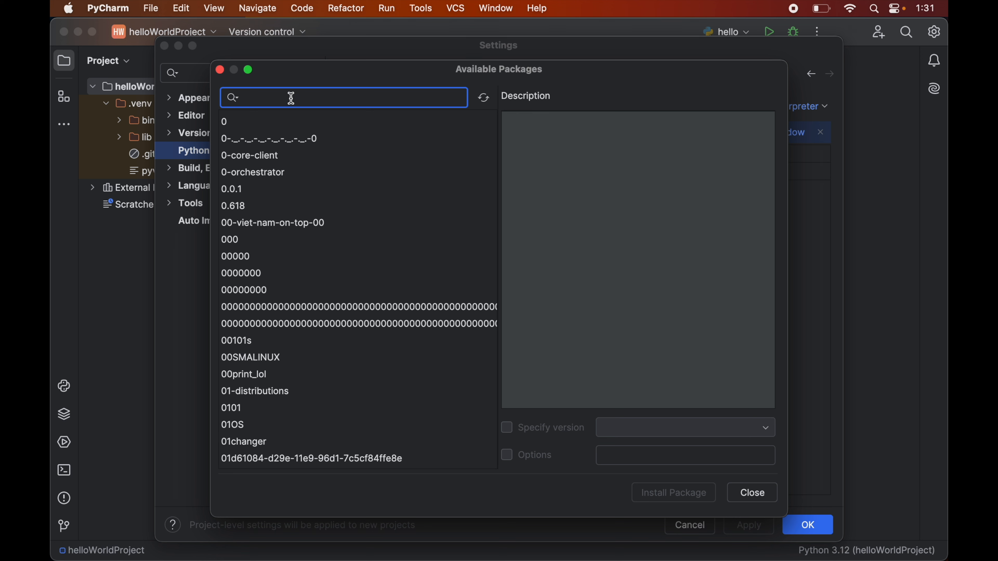
{"action": "type", "text": "gensim"}
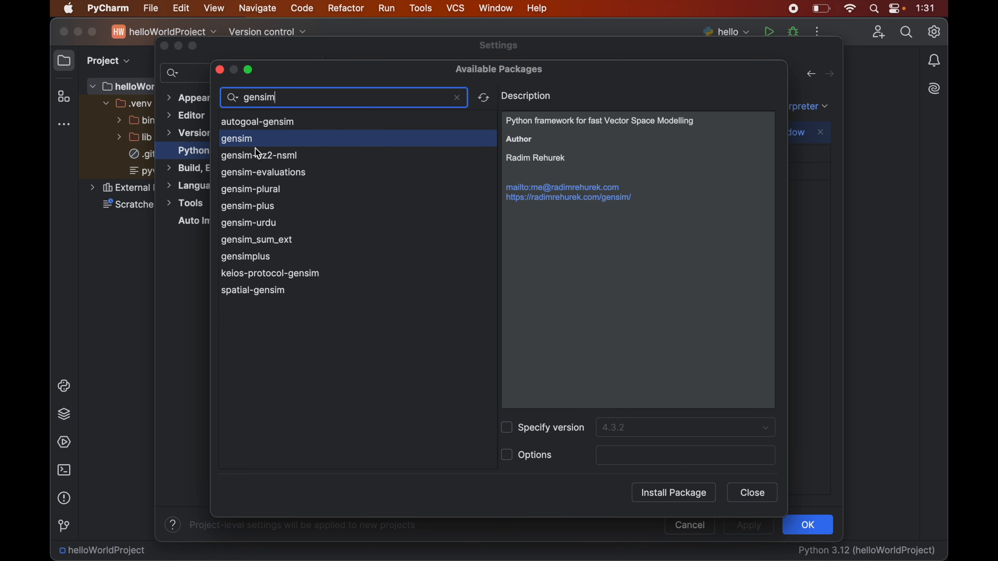
{"action": "left_click", "coordinate": [260, 141]}
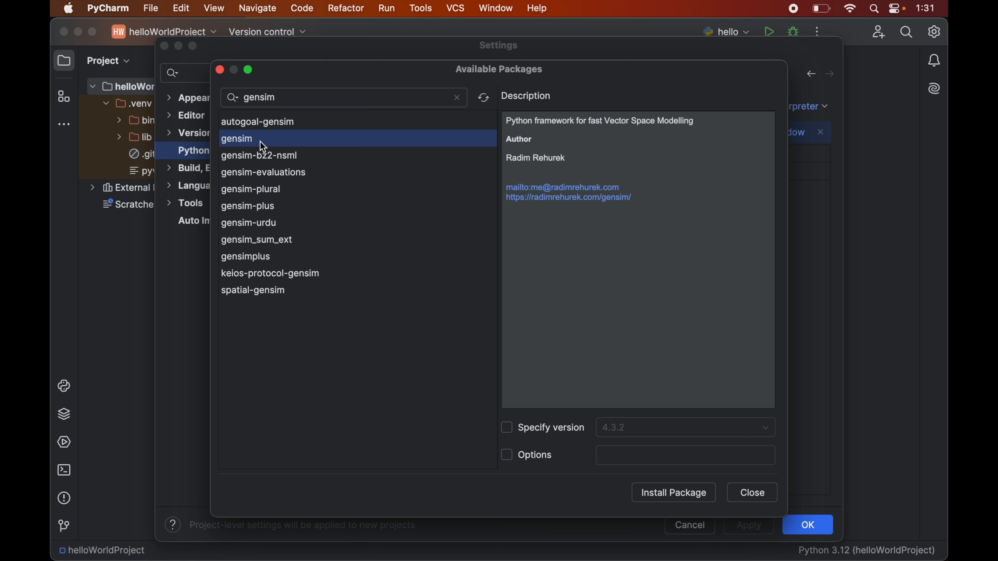
{"action": "left_click", "coordinate": [669, 497]}
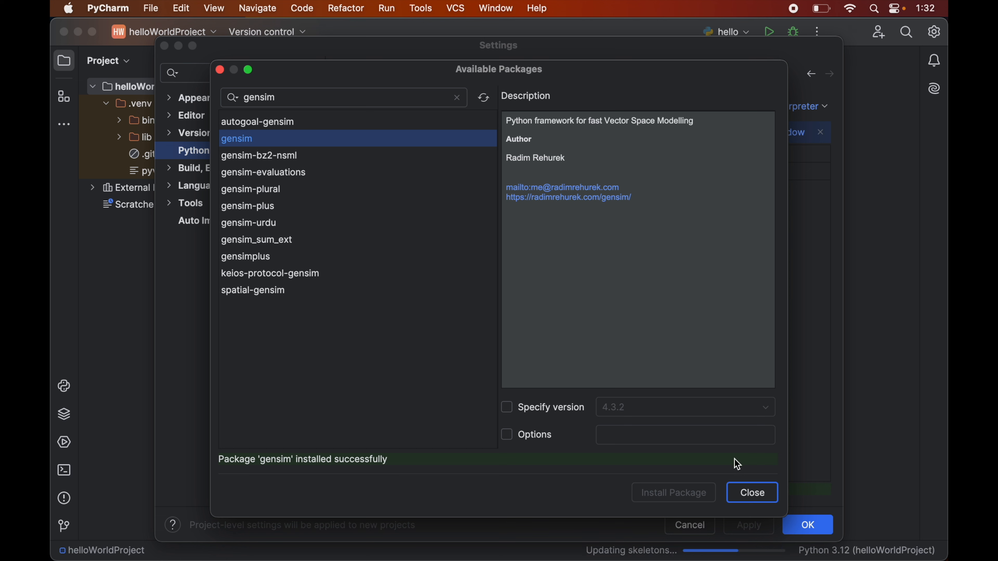
{"action": "left_click", "coordinate": [753, 493]}
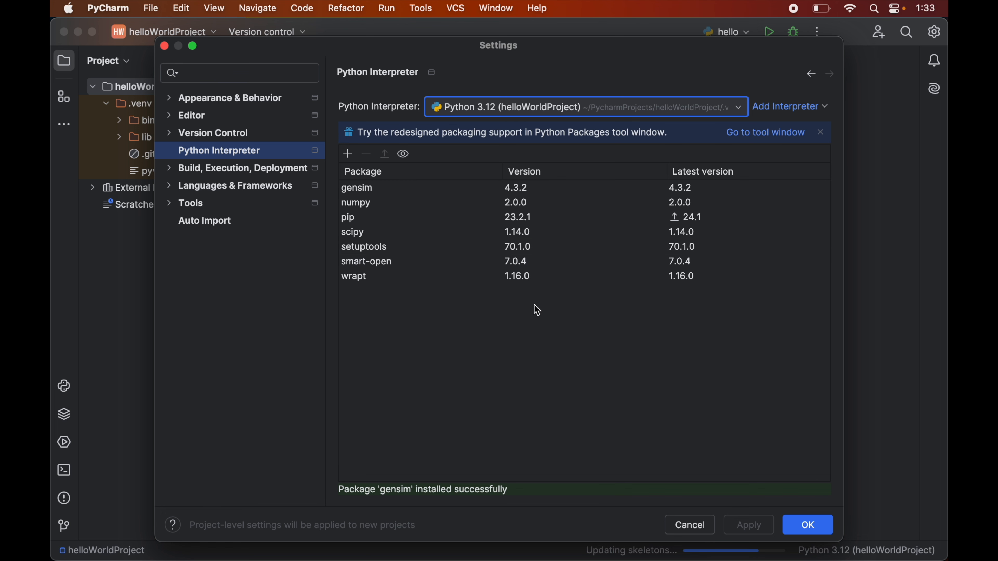
{"action": "left_click", "coordinate": [815, 524]}
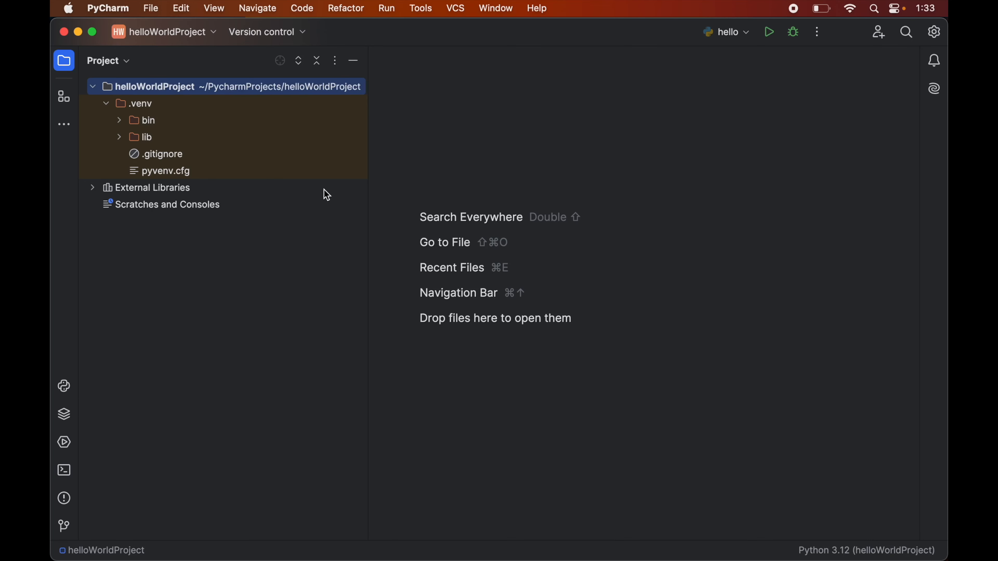
Step: Create a new Python file named hello in helloWorldProject
{"action": "left_click", "coordinate": [154, 8]}
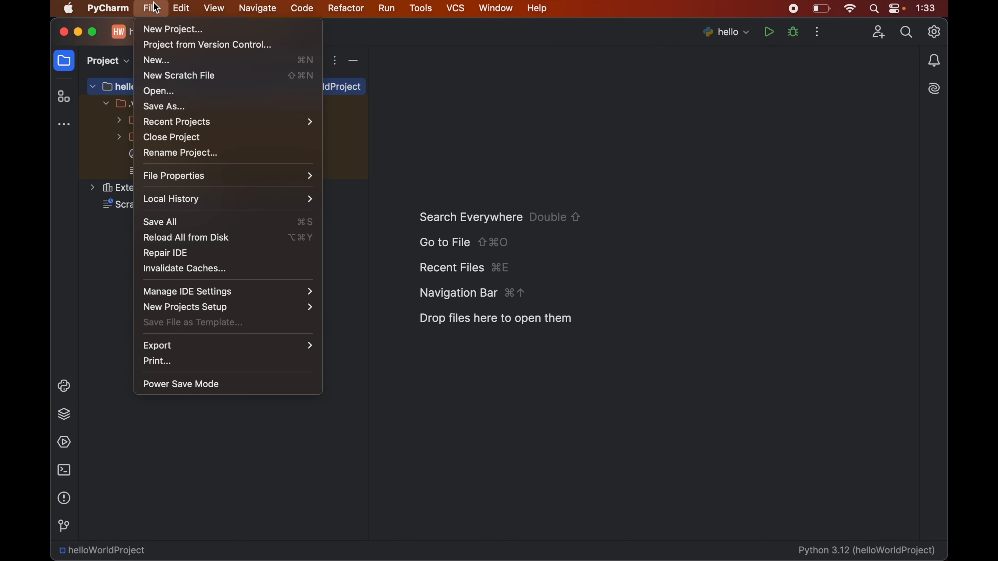
{"action": "left_click", "coordinate": [158, 61]}
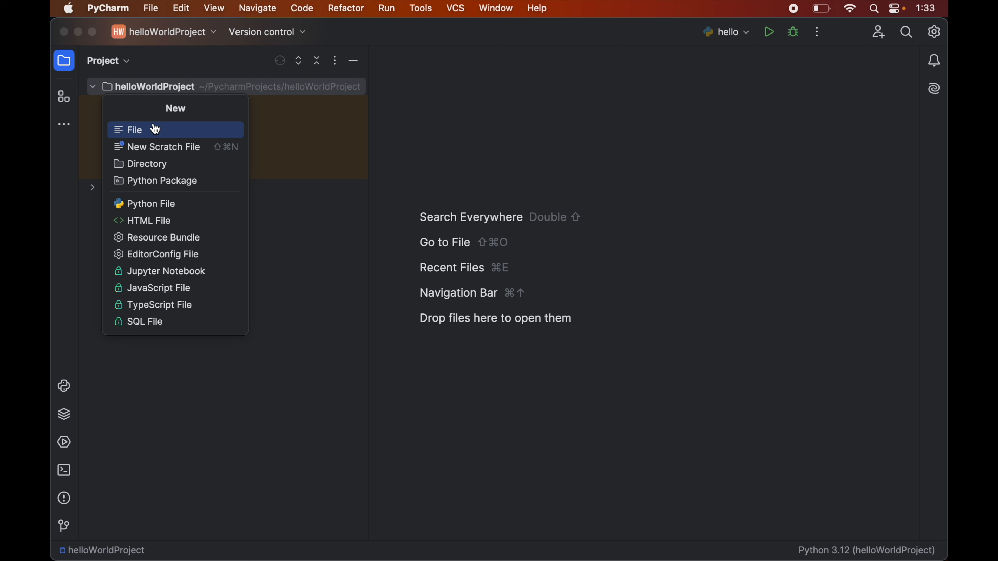
{"action": "left_click", "coordinate": [155, 204]}
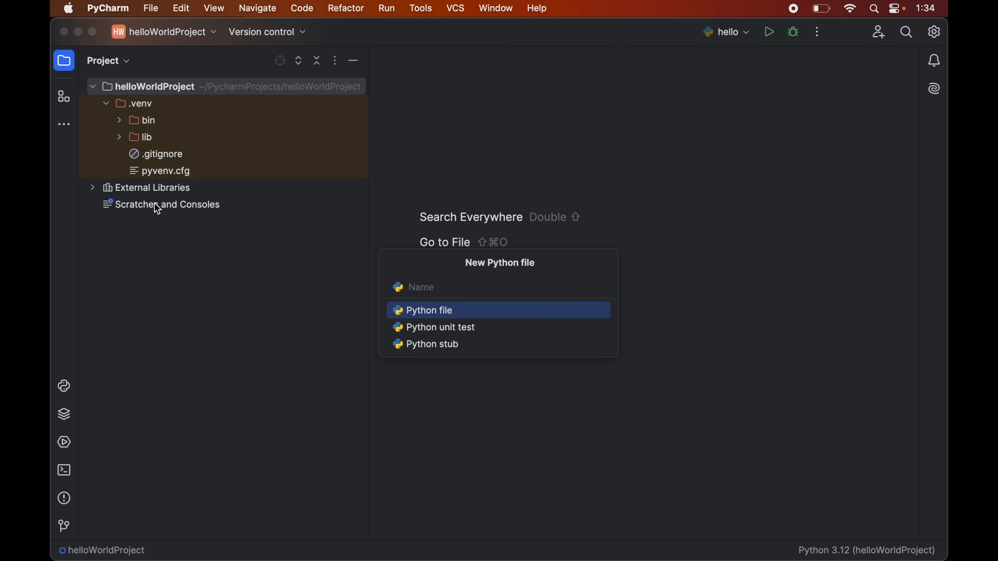
{"action": "type", "text": "hello"}
{"action": "left_click", "coordinate": [439, 309]}
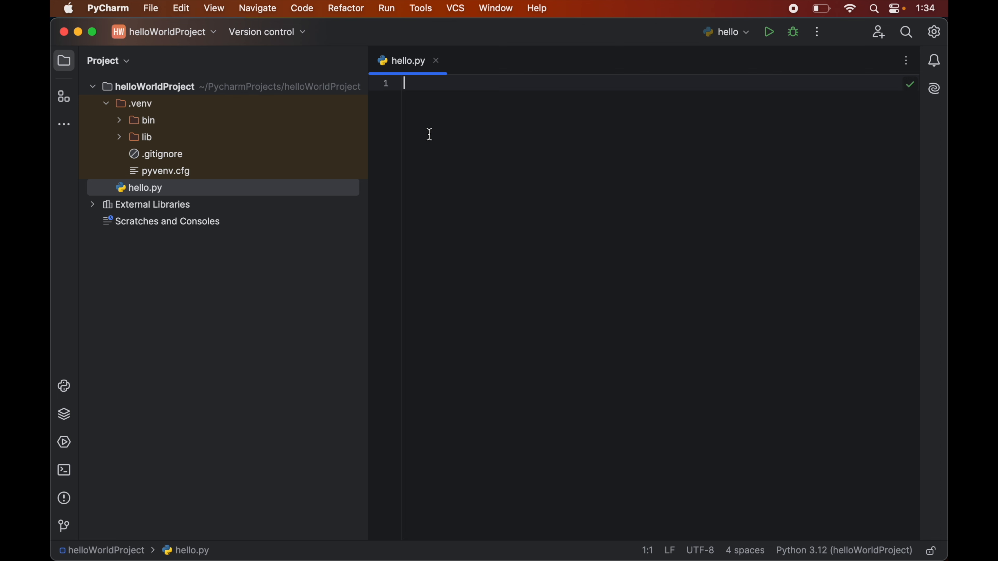
Step: Write code in hello.py that imports gensim and prints its version with print(gensim.__version__)
{"action": "type", "text": "import gen"}
{"action": "key", "text": "Return"}
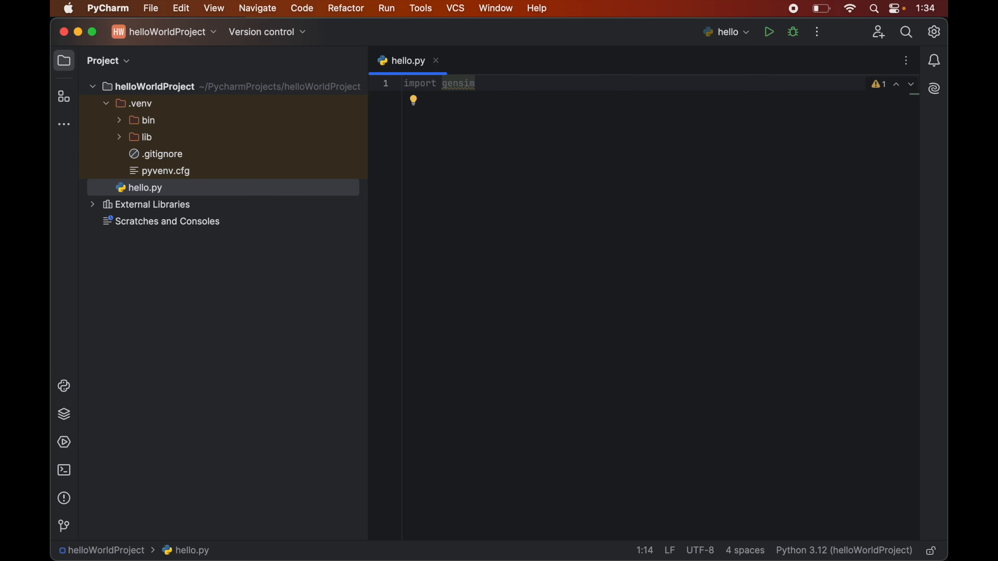
{"action": "key", "text": "Return"}
{"action": "type", "text": "pr"}
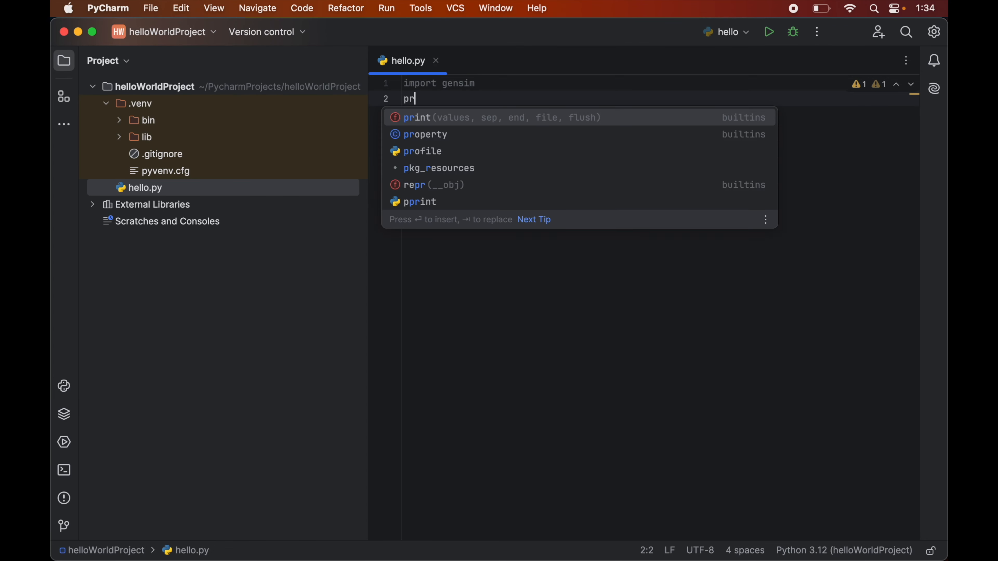
{"action": "type", "text": "int(g"}
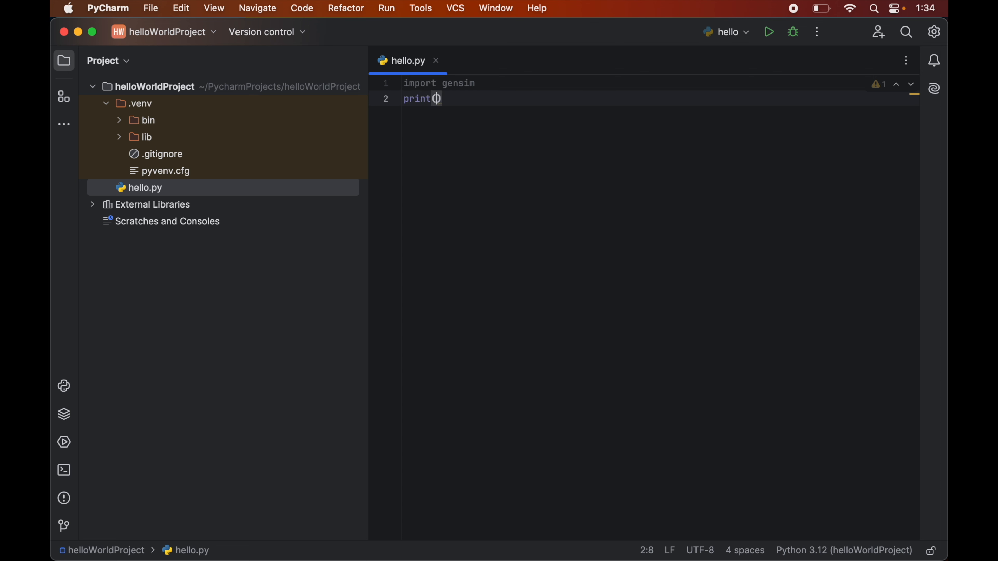
{"action": "type", "text": "ensim._"}
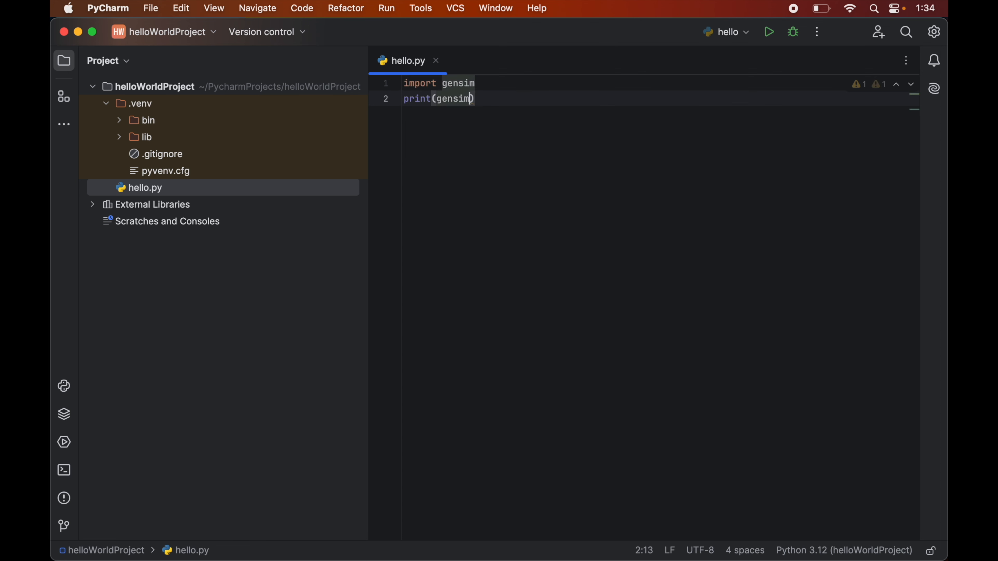
{"action": "type", "text": "_version"}
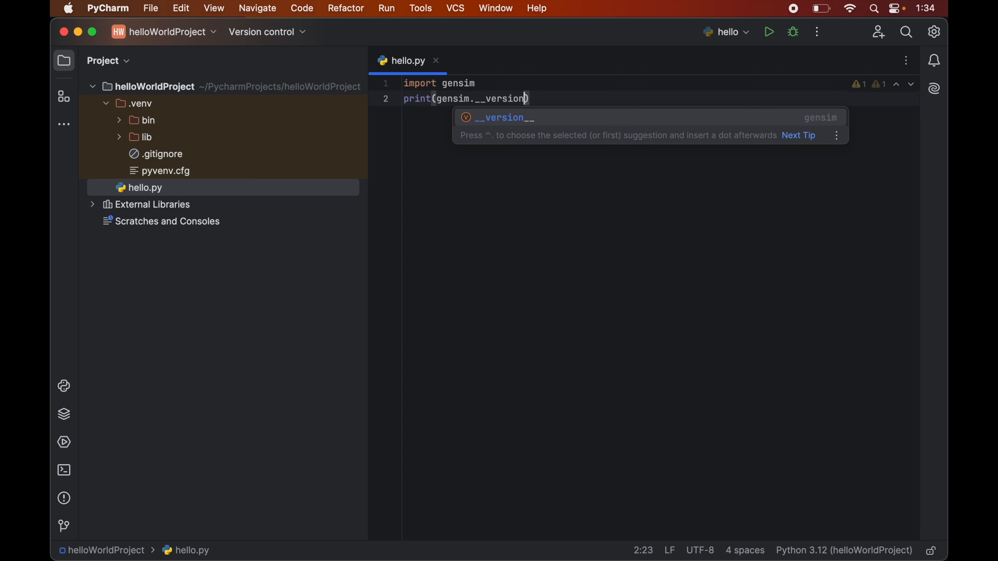
{"action": "type", "text": "__"}
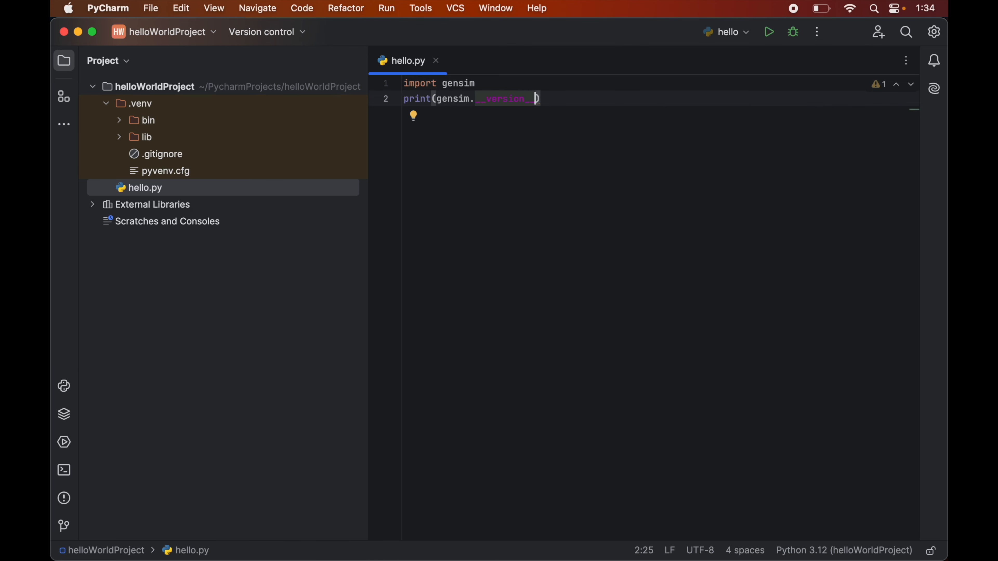
Step: Run the hello script and examine the final traceback line in its output, highlighting the name that cannot be imported
{"action": "left_click", "coordinate": [560, 151]}
{"action": "right_click", "coordinate": [560, 150]}
{"action": "left_click", "coordinate": [611, 337]}
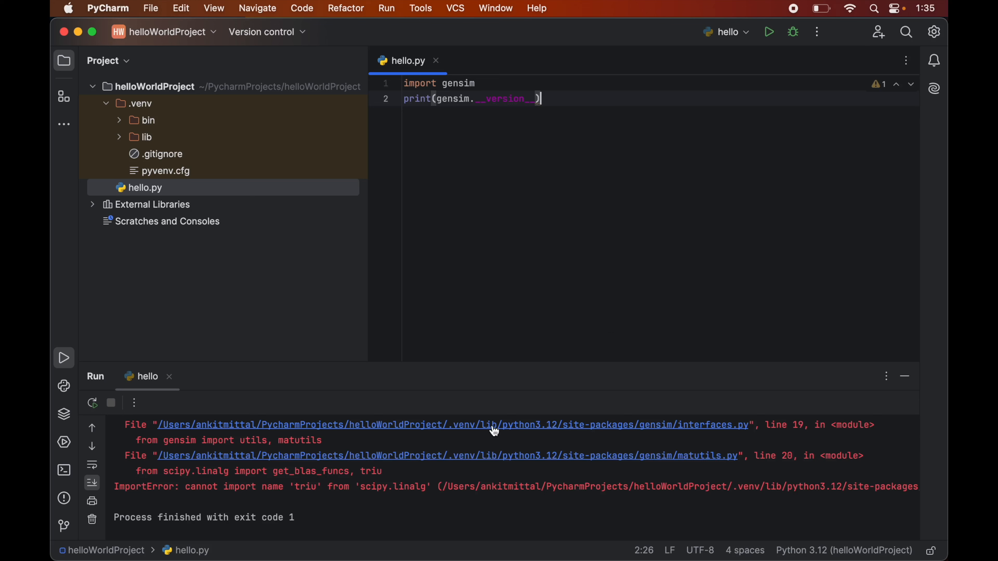
{"action": "left_click_drag", "start_coordinate": [186, 487], "coordinate": [393, 487]}
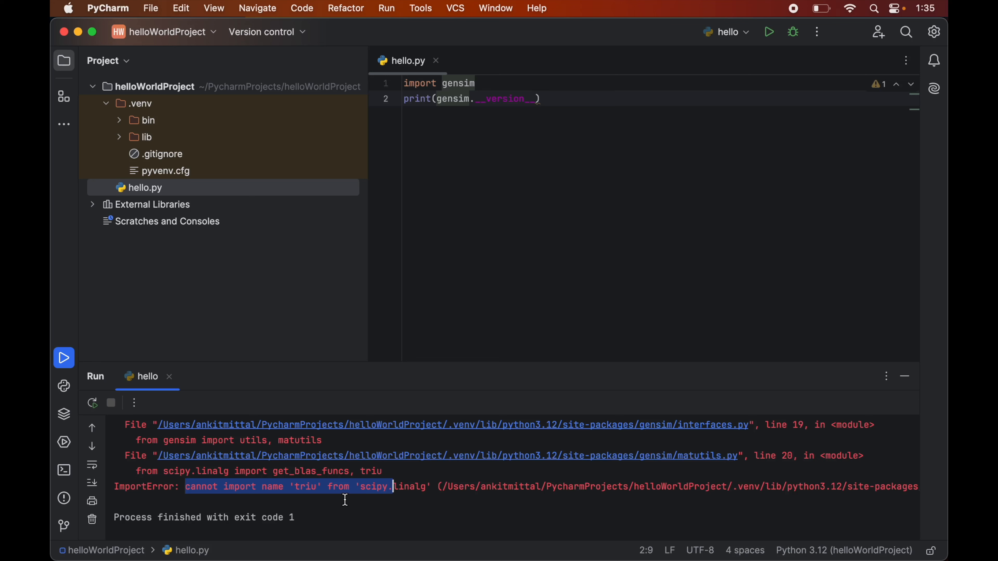
{"action": "double_click", "coordinate": [311, 488]}
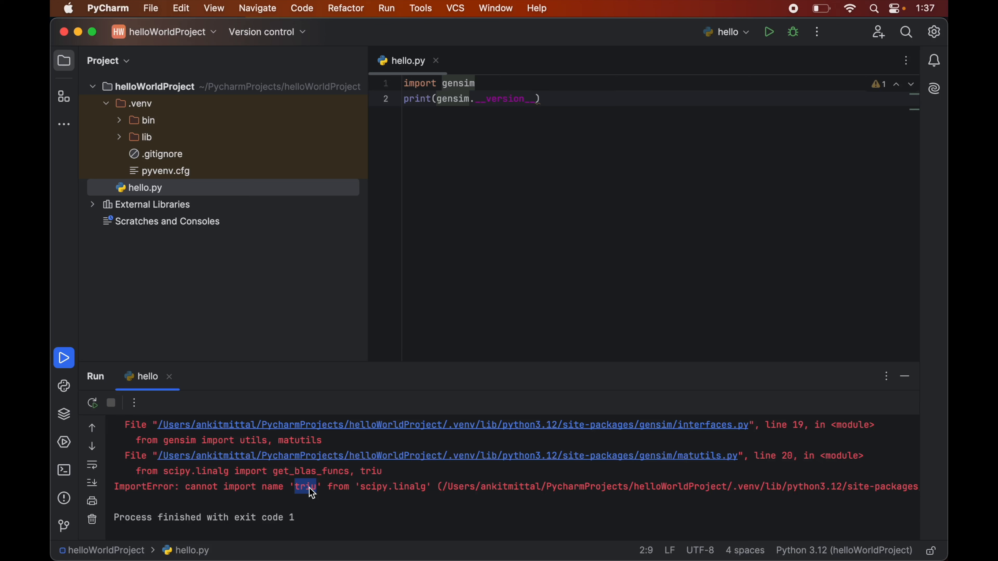
Step: Reopen the Python interpreter settings for new projects and open the installed scipy package among the available packages
{"action": "left_click", "coordinate": [153, 9]}
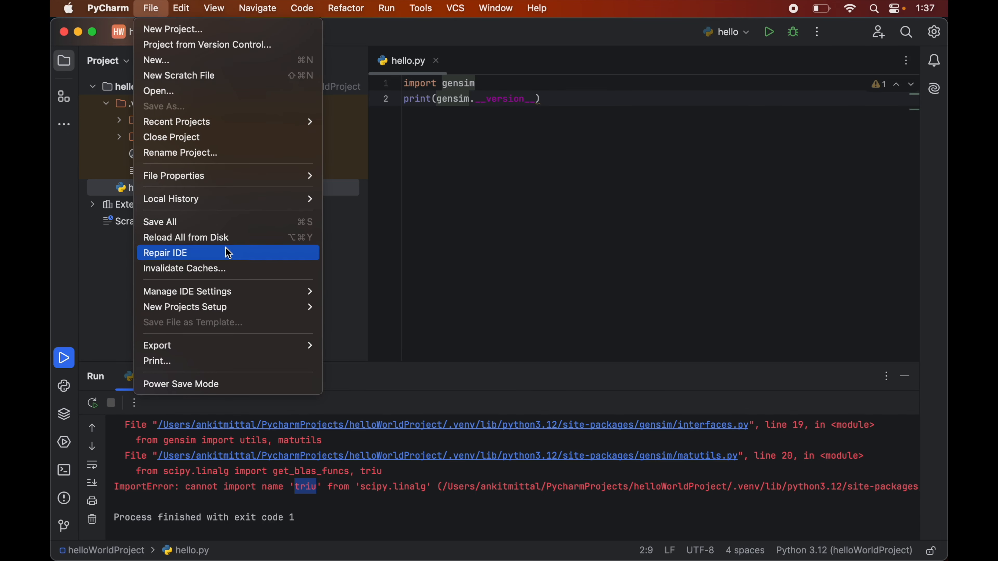
{"action": "mouse_move", "coordinate": [307, 307]}
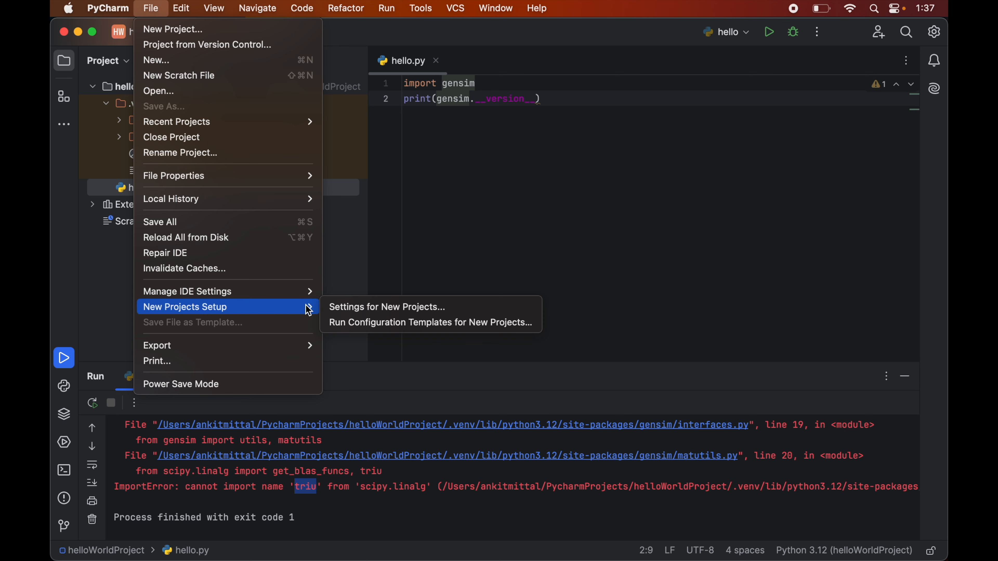
{"action": "left_click", "coordinate": [372, 309]}
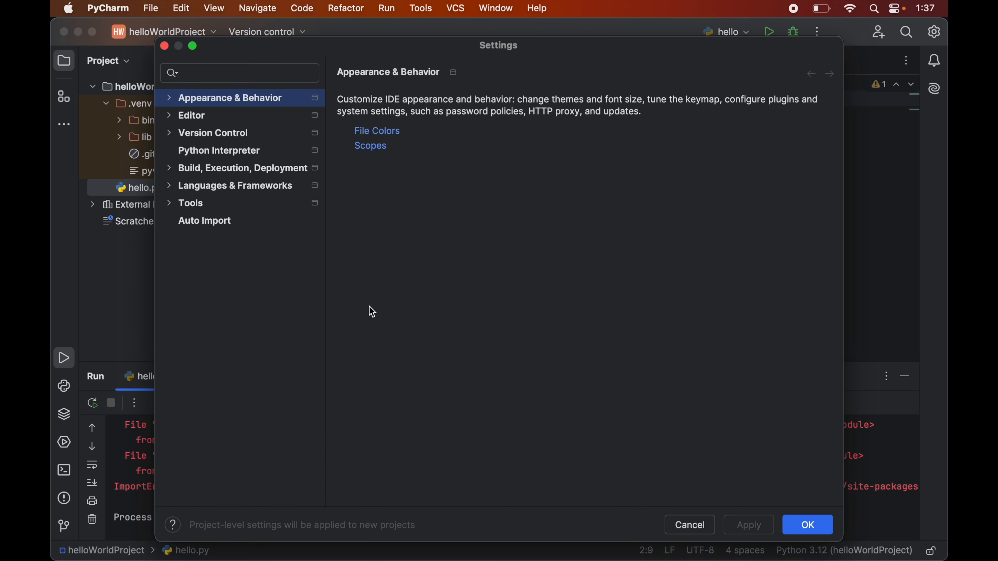
{"action": "left_click", "coordinate": [243, 151]}
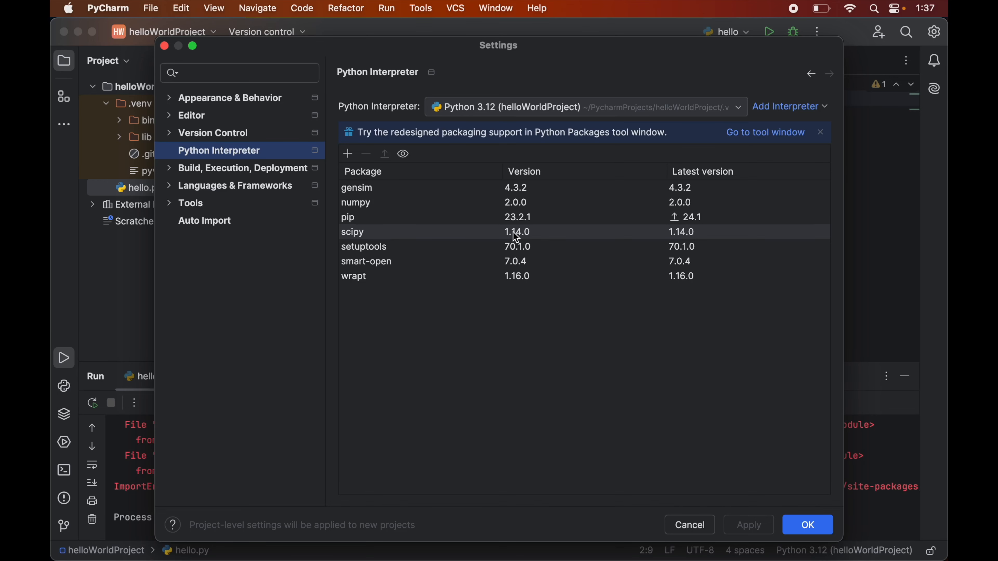
{"action": "double_click", "coordinate": [535, 235]}
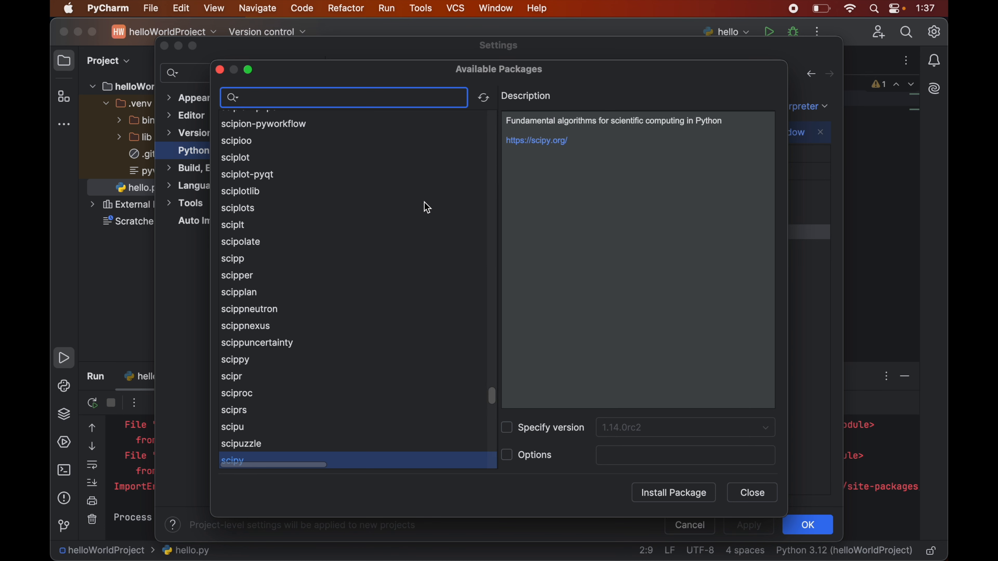
Step: Install scipy with its version specified as 1.12.0 and confirm the interpreter settings
{"action": "scroll", "coordinate": [318, 412], "scroll_direction": "down", "scroll_amount": 2}
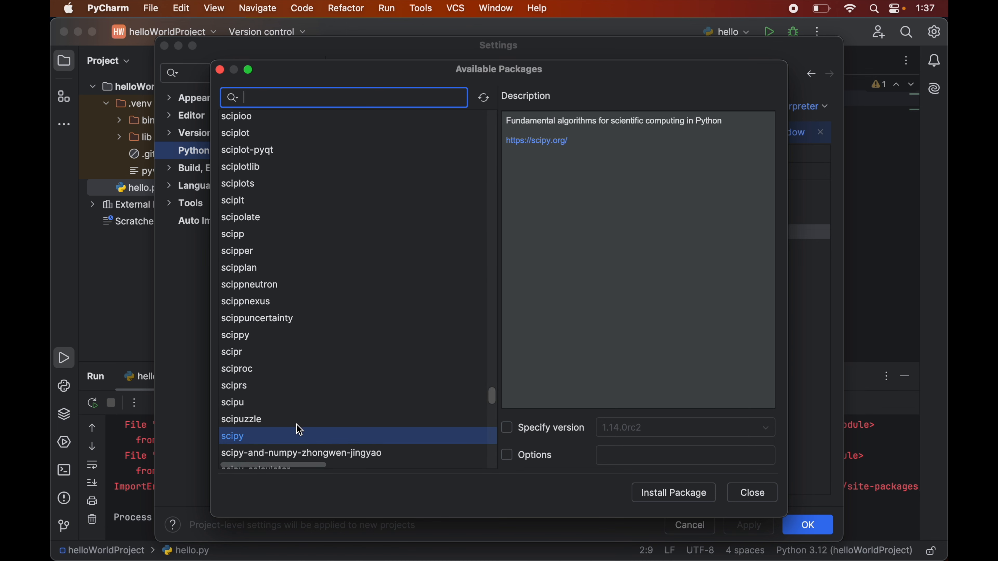
{"action": "left_click", "coordinate": [265, 431]}
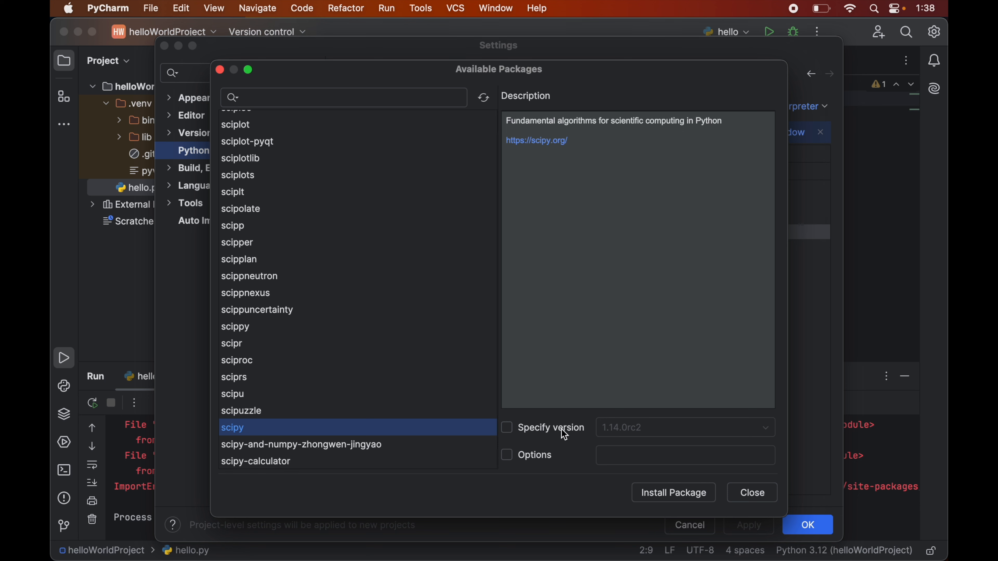
{"action": "left_click", "coordinate": [507, 428]}
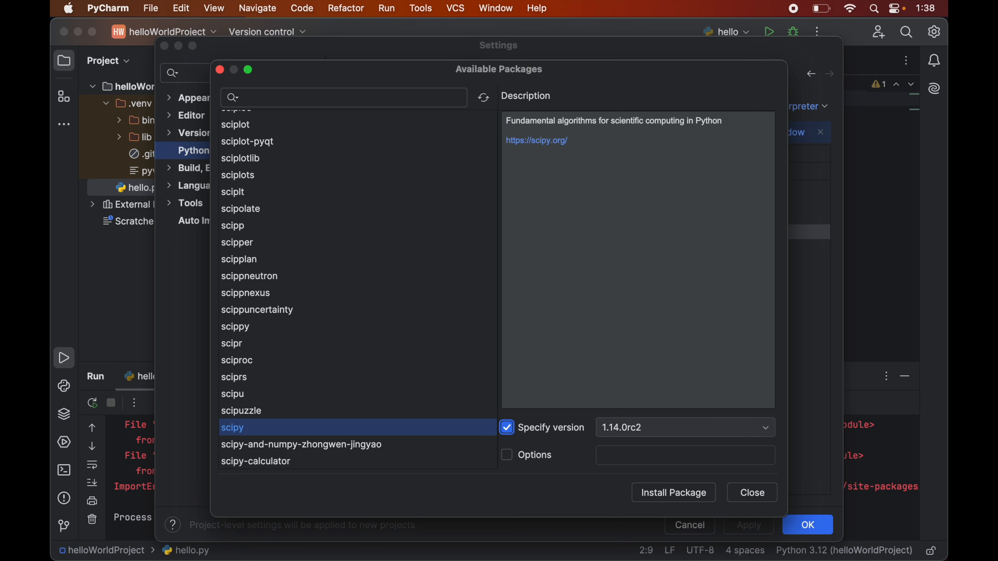
{"action": "left_click", "coordinate": [645, 435]}
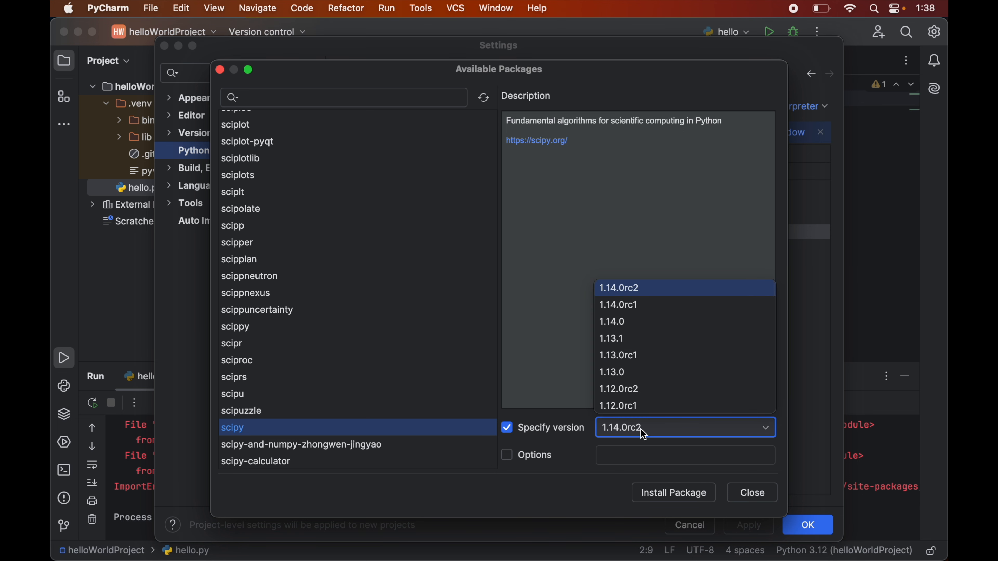
{"action": "scroll", "coordinate": [638, 377], "scroll_direction": "down", "scroll_amount": 3}
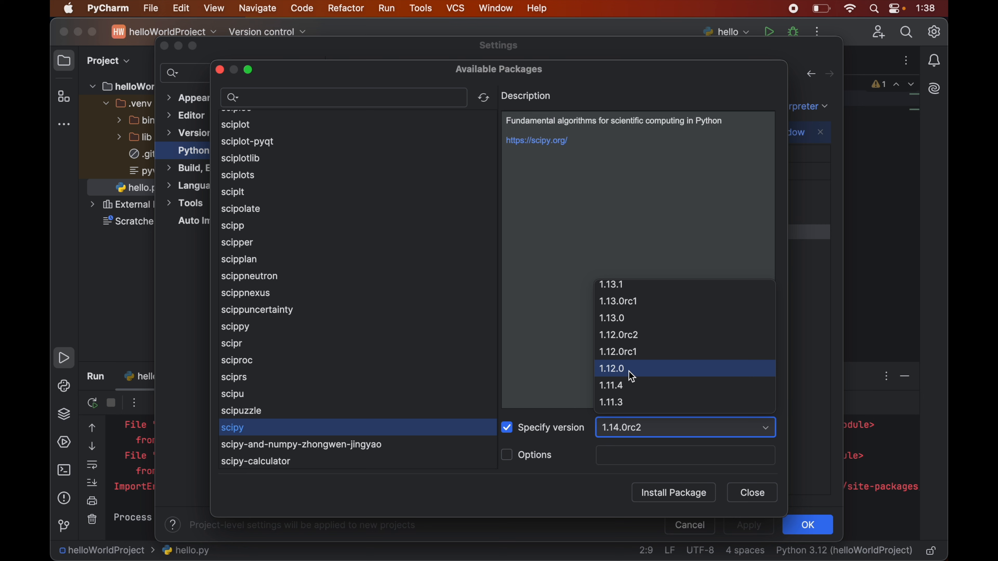
{"action": "left_click", "coordinate": [637, 377]}
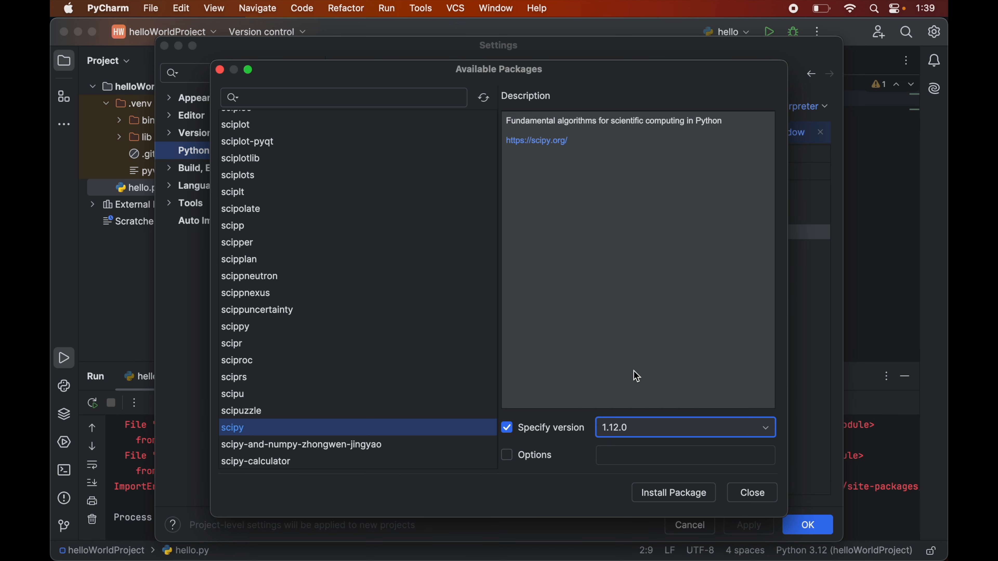
{"action": "left_click", "coordinate": [666, 494]}
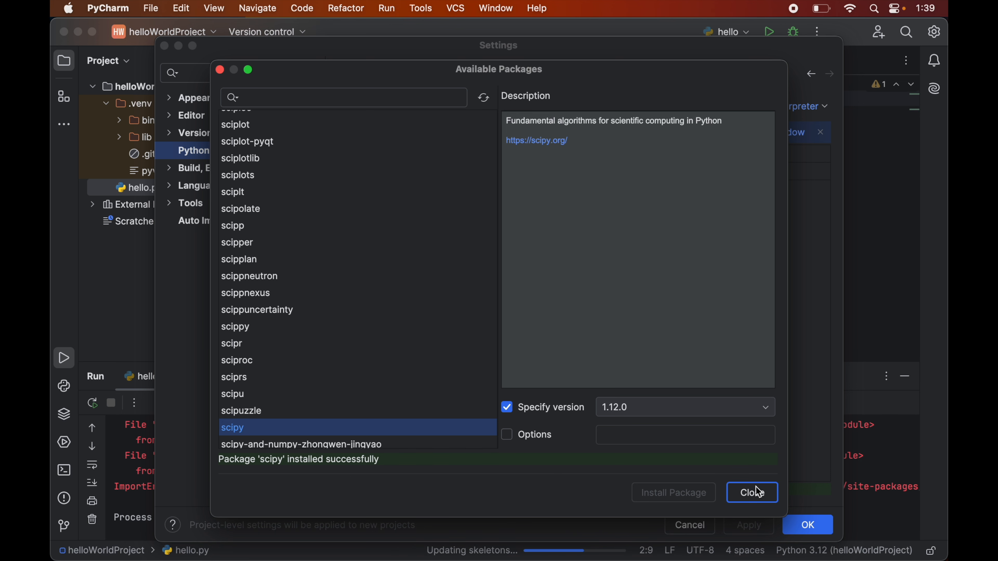
{"action": "left_click", "coordinate": [752, 493]}
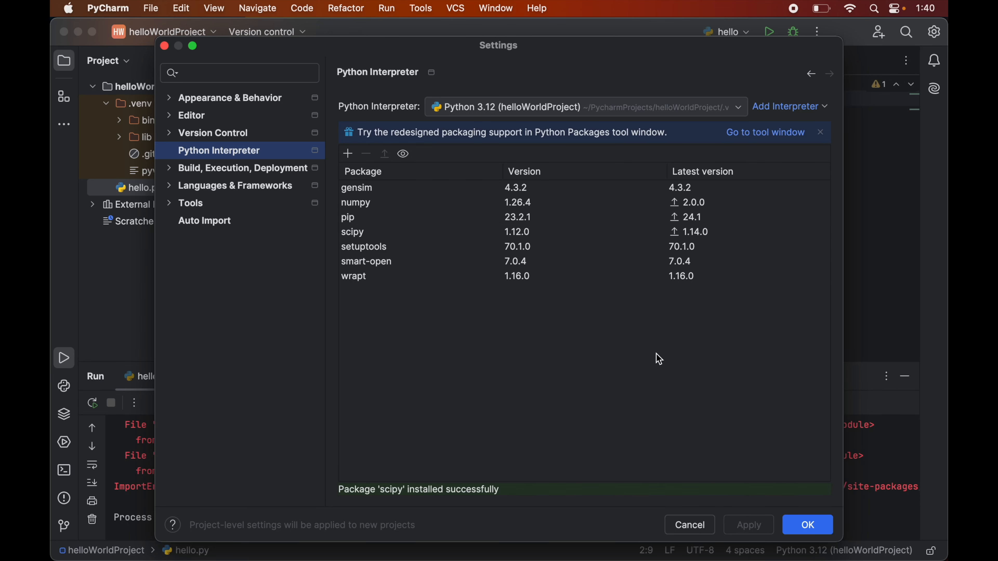
{"action": "left_click", "coordinate": [809, 527]}
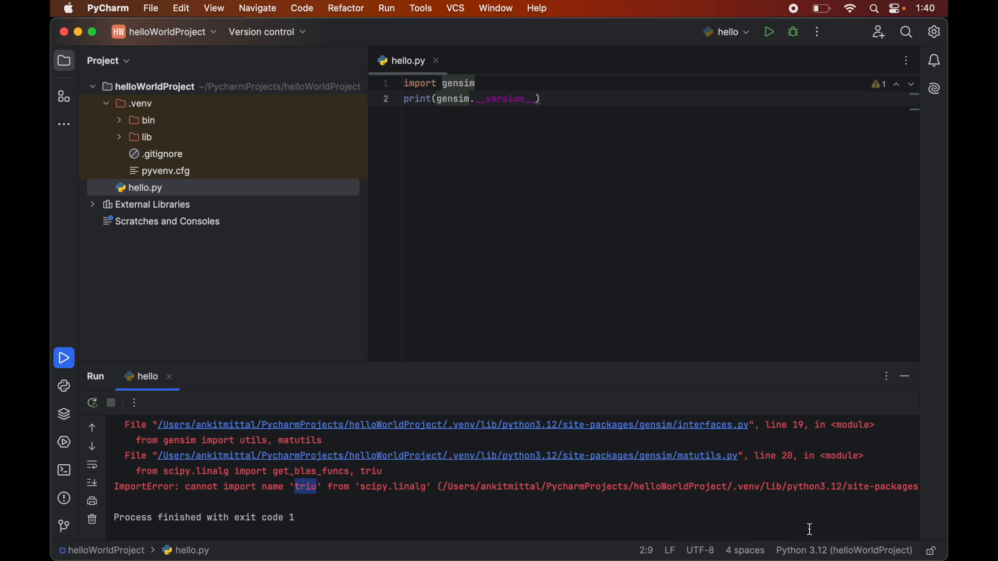
Step: Run the hello script again and highlight the gensim version printed in the output
{"action": "right_click", "coordinate": [493, 148]}
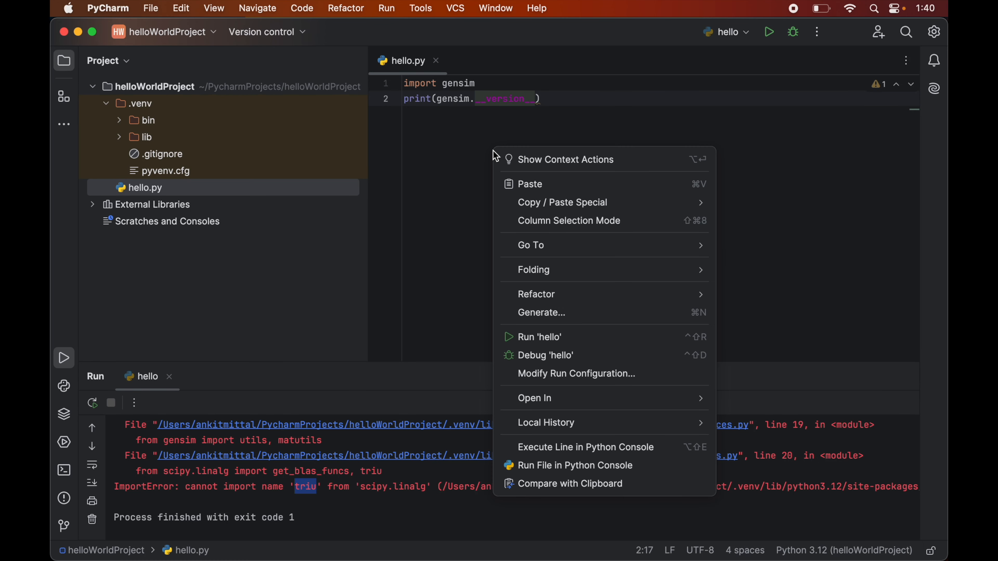
{"action": "left_click", "coordinate": [542, 344]}
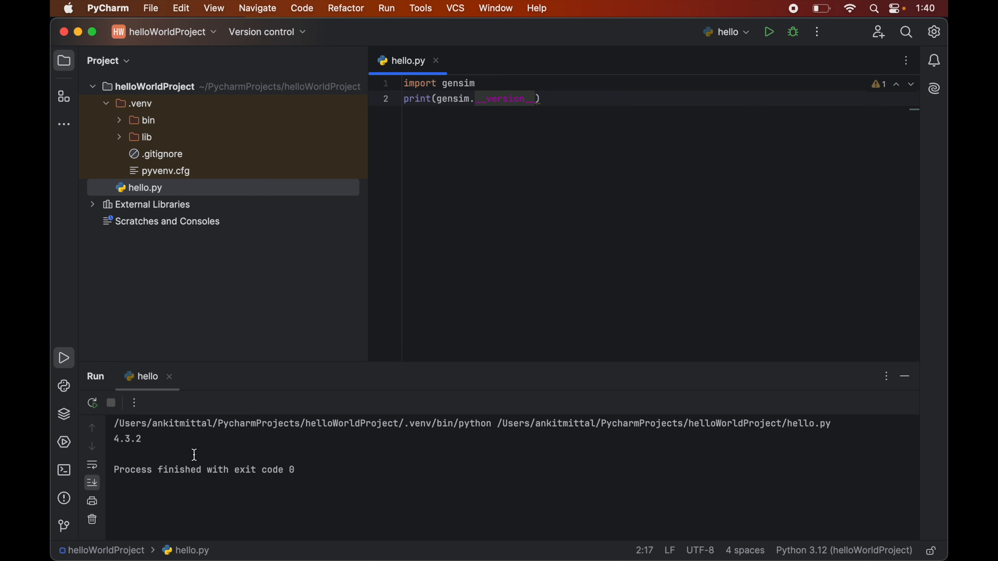
{"action": "left_click_drag", "start_coordinate": [114, 439], "coordinate": [148, 437]}
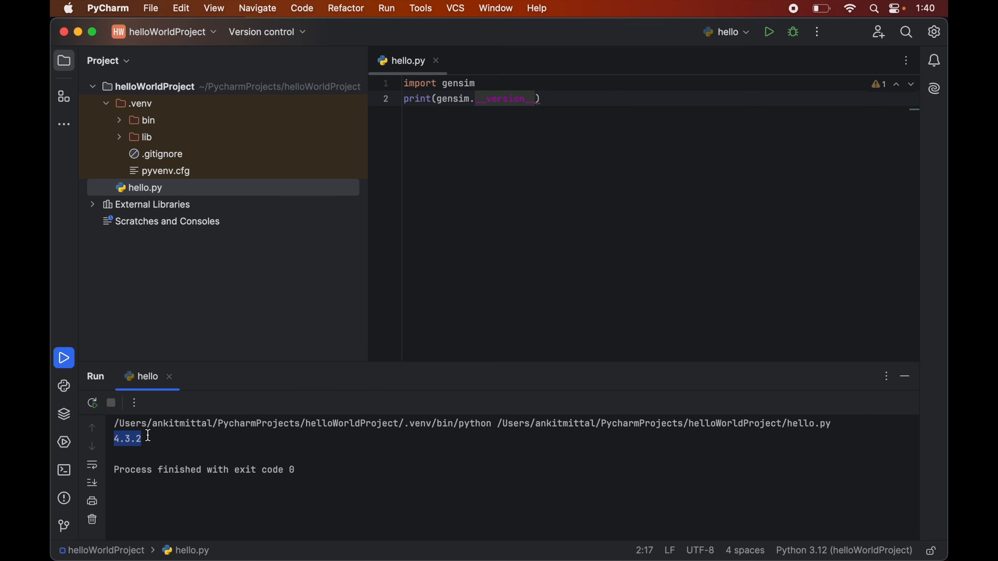